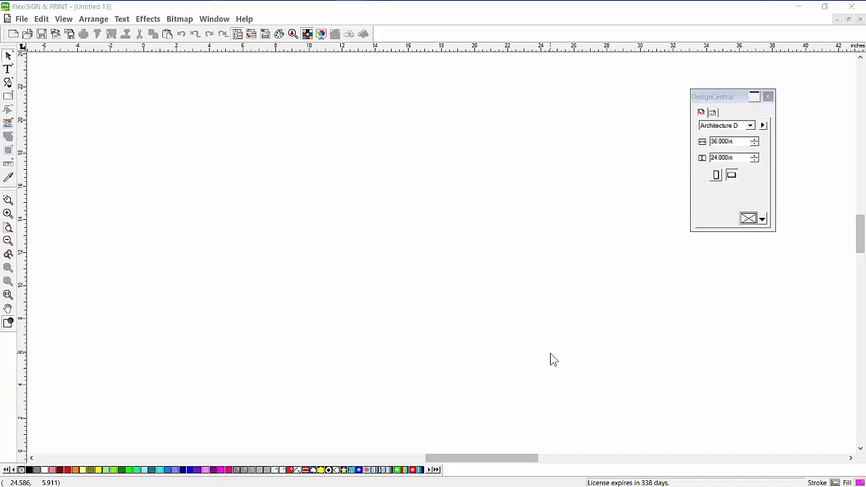
# Draw a large rectangle on the page, try red then lime green fills, and shift it up-right.
pyautogui.click(8, 95)
pyautogui.moveTo(157, 133); pyautogui.dragTo(416, 354)
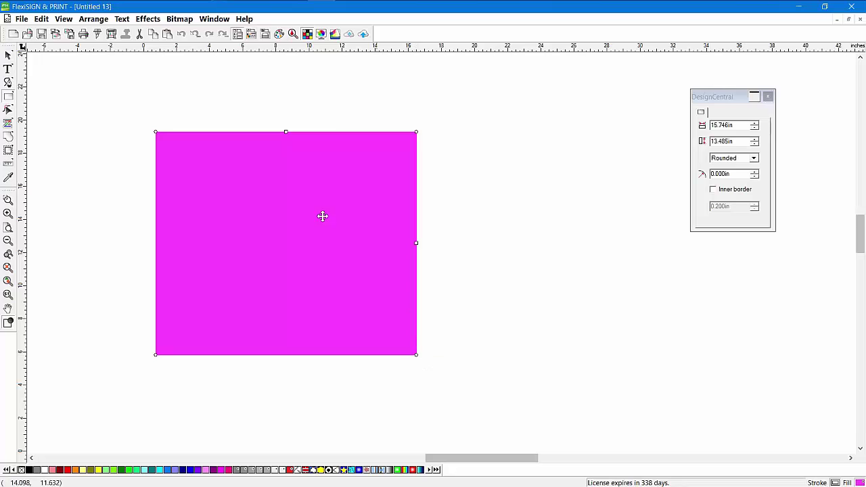
pyautogui.click(68, 472)
pyautogui.click(113, 472)
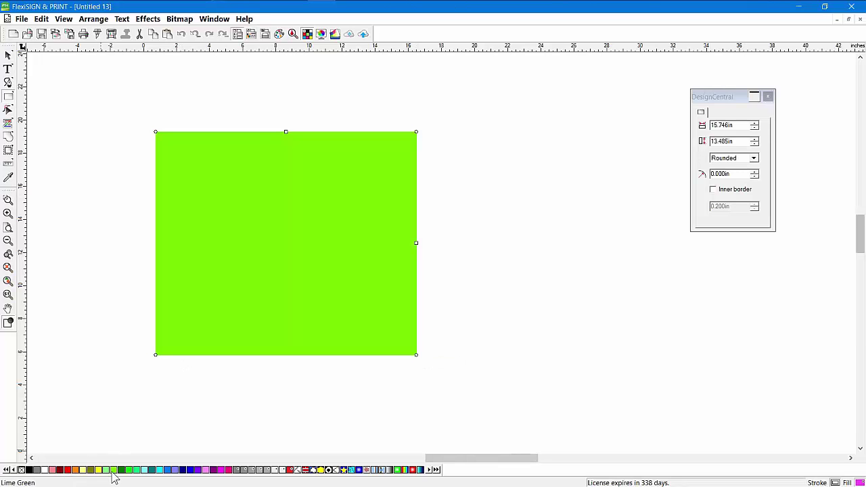
pyautogui.moveTo(211, 302); pyautogui.dragTo(233, 276)
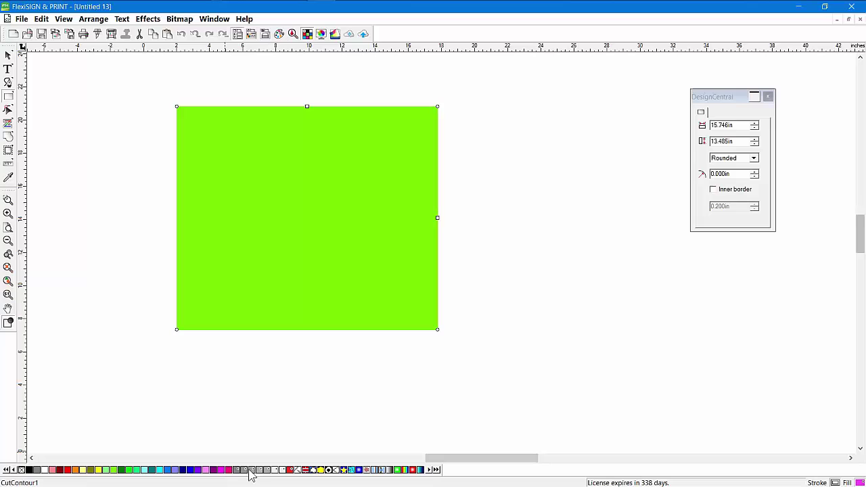
pyautogui.click(293, 470)
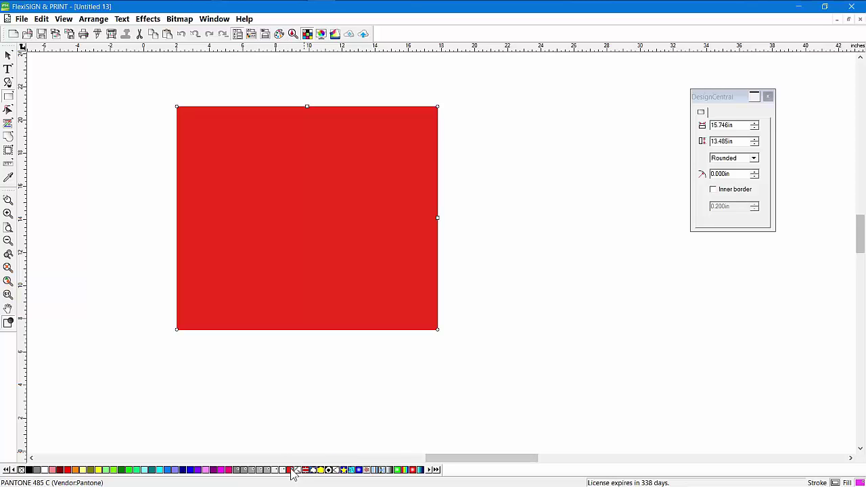
pyautogui.doubleClick(291, 471)
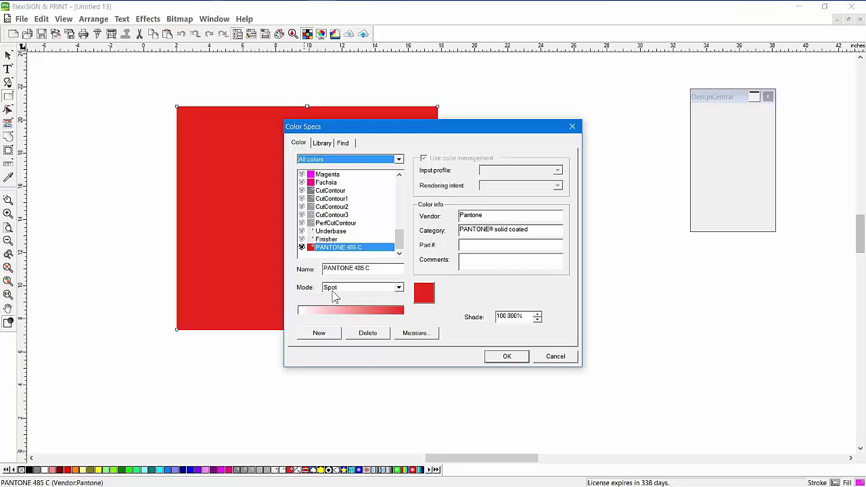
pyautogui.click(513, 356)
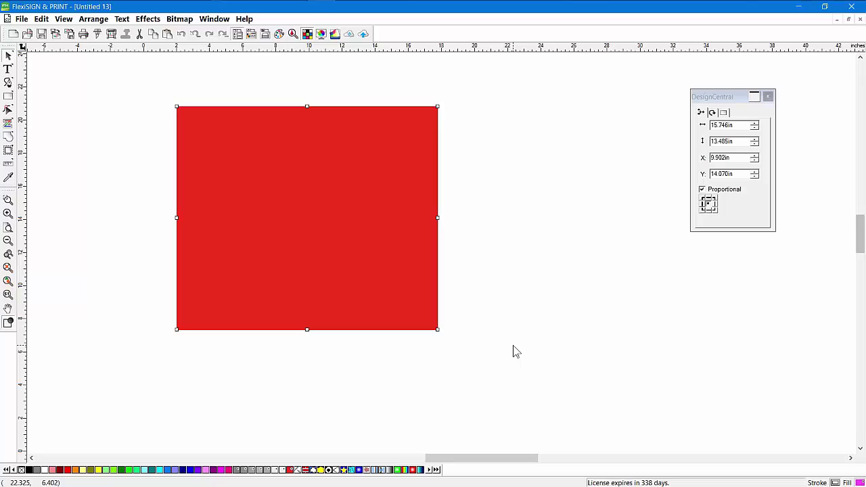
# Drag the red rectangle down and right to X 13.362 in, Y 12.245 in.
pyautogui.moveTo(286, 230); pyautogui.dragTo(344, 260)
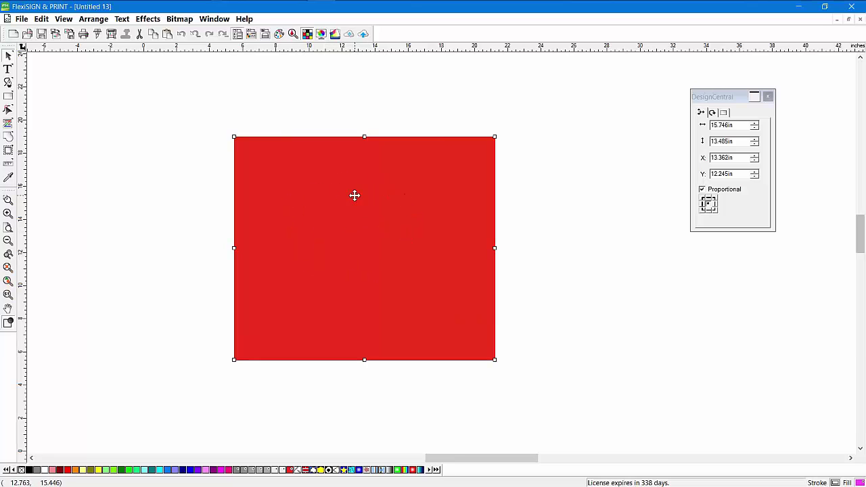
pyautogui.click(22, 19)
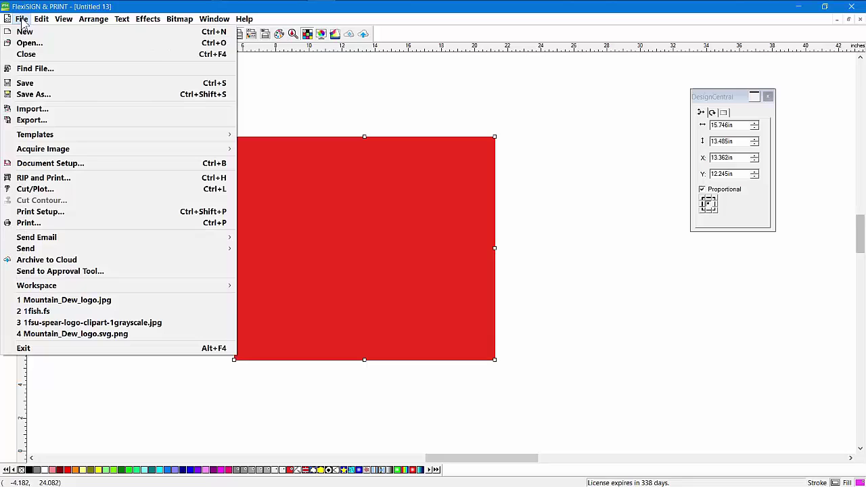
pyautogui.click(53, 122)
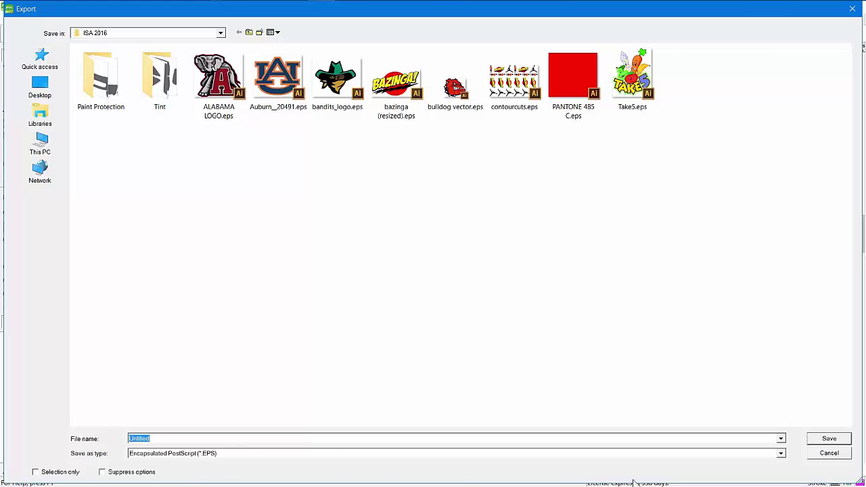
pyautogui.click(830, 454)
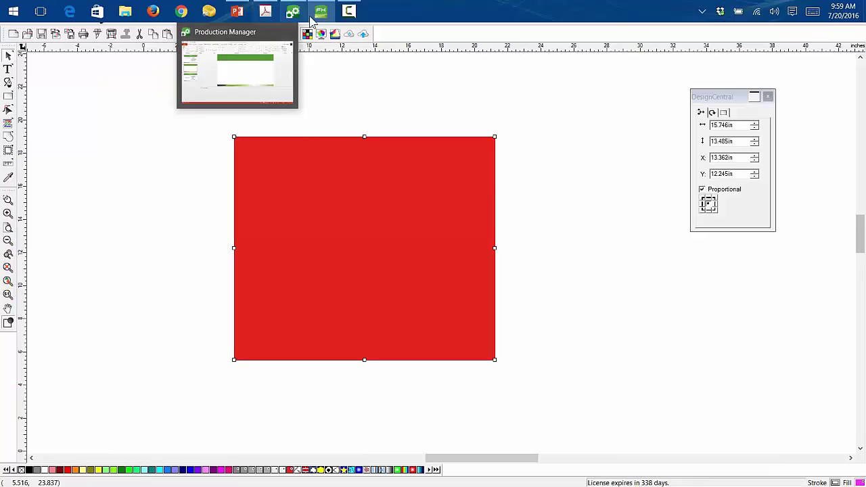
# Bring Production Manager forward and show the VJ-1638 Default Job Properties from the Setup menu.
pyautogui.click(297, 15)
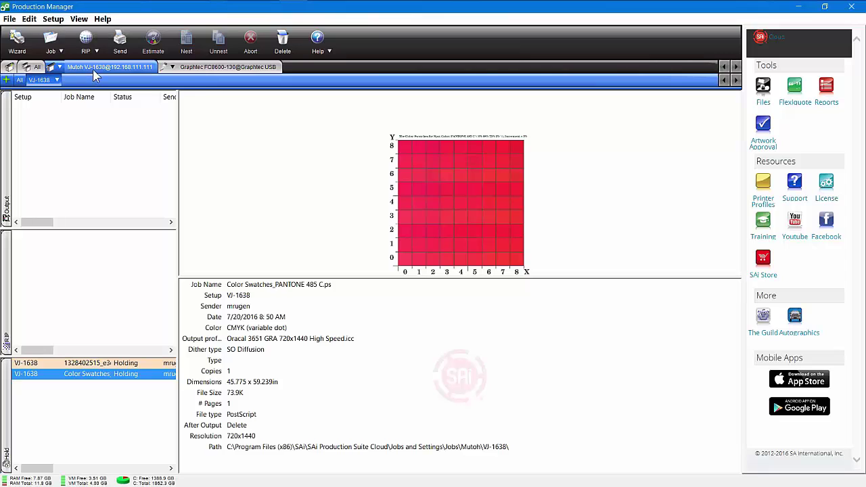
pyautogui.click(54, 21)
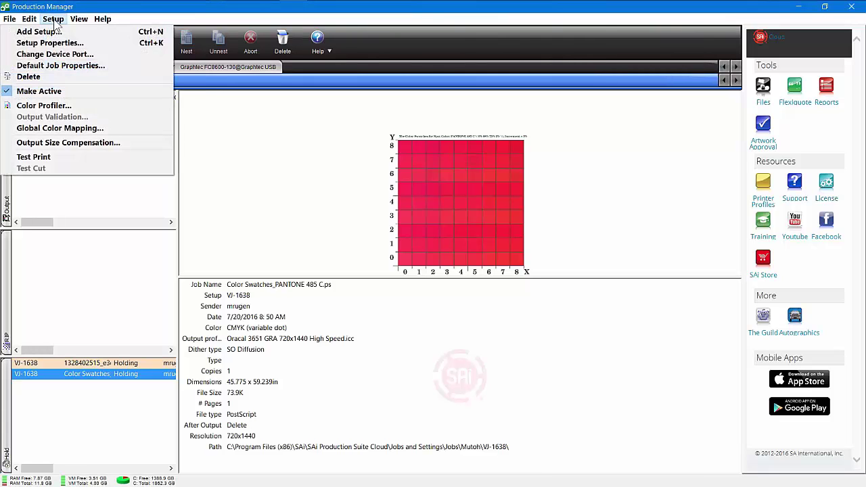
pyautogui.click(61, 66)
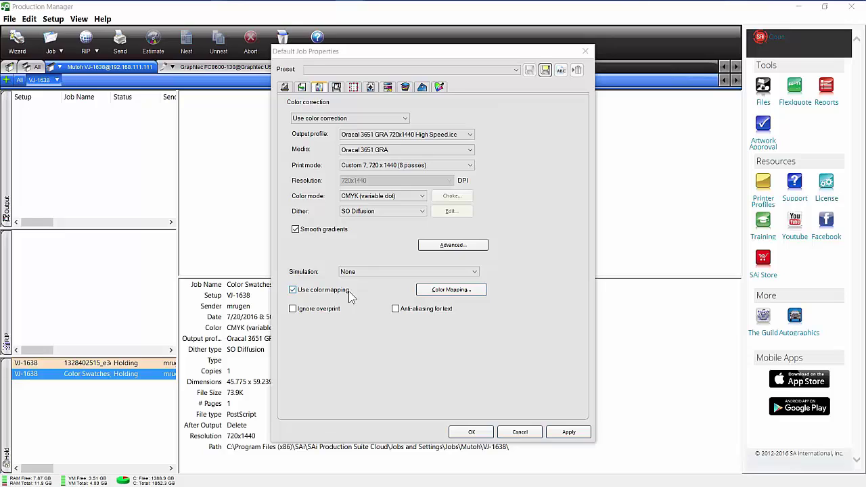
# Import the PANTONE 485 C spot colour from PANTONE 485 C.eps into Custom Spot Color Mapping.
pyautogui.click(444, 291)
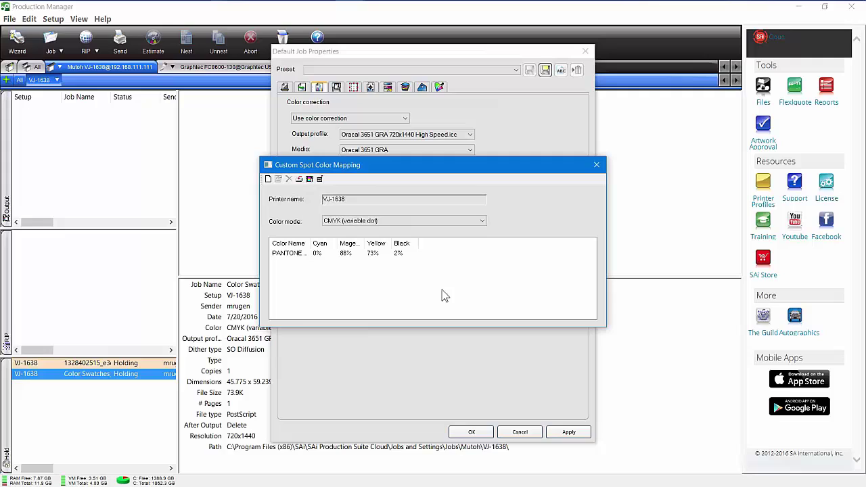
pyautogui.click(309, 180)
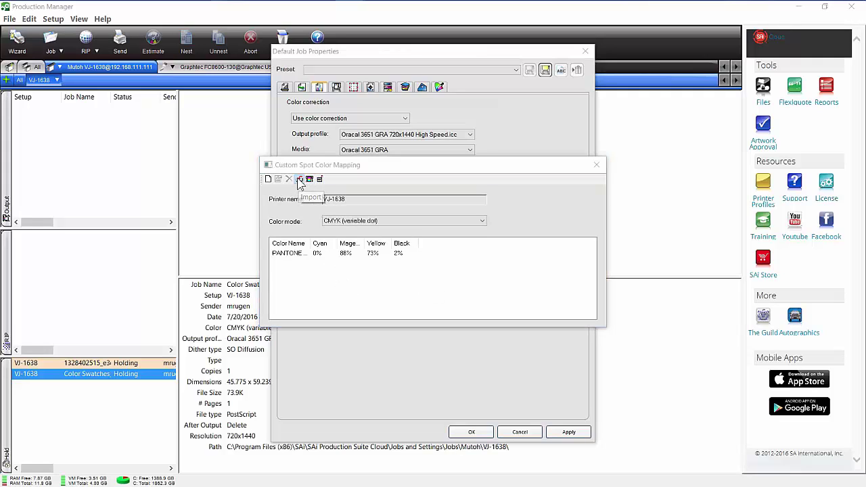
pyautogui.scroll(-1, 511, 270)
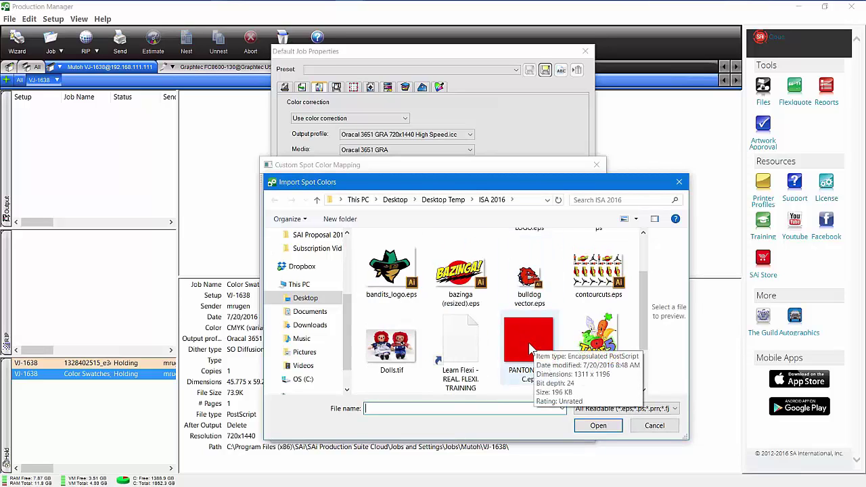
pyautogui.click(546, 399)
pyautogui.click(598, 425)
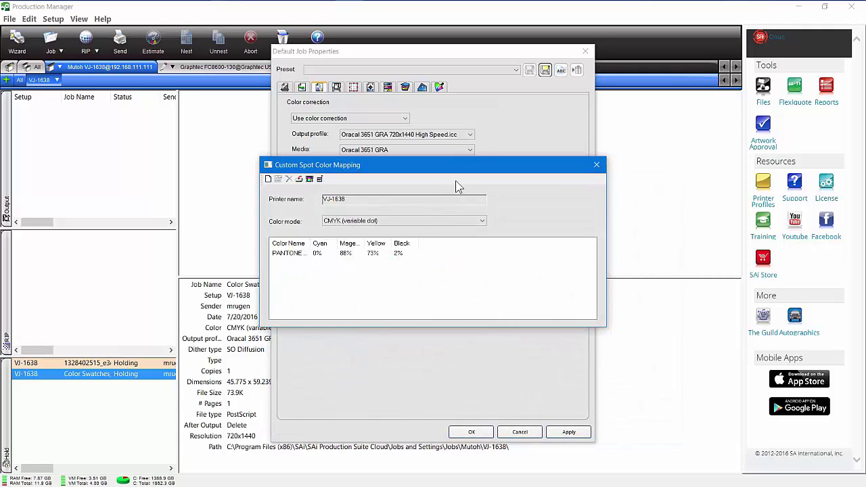
# Enlarge the mapping window, widen its columns for full CMYK values, and select the PANTONE entry.
pyautogui.moveTo(419, 164); pyautogui.dragTo(353, 147)
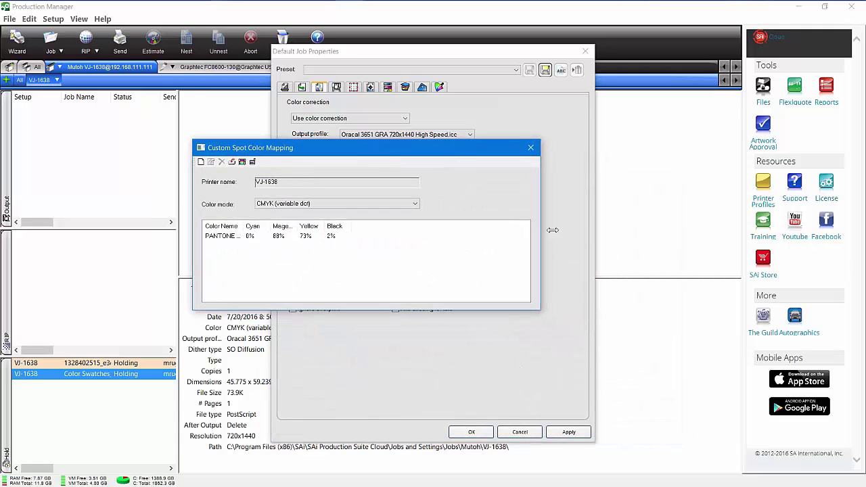
pyautogui.moveTo(539, 230); pyautogui.dragTo(638, 233)
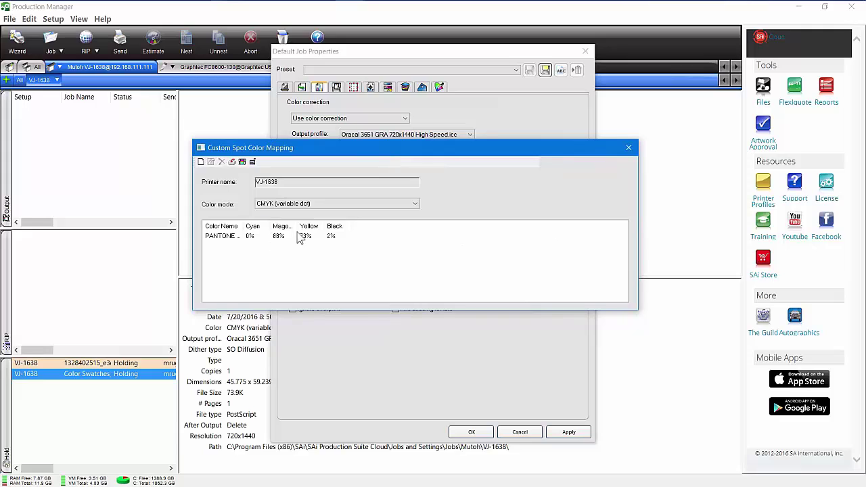
pyautogui.moveTo(295, 226); pyautogui.dragTo(358, 230)
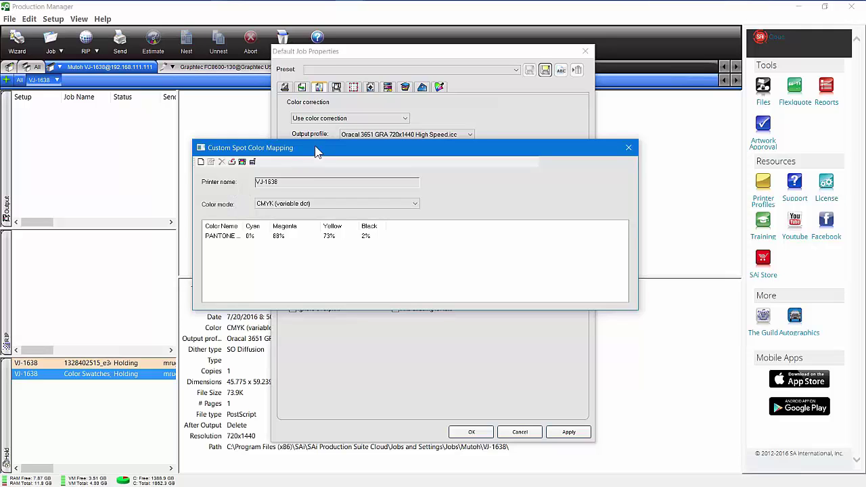
pyautogui.moveTo(314, 146); pyautogui.dragTo(316, 155)
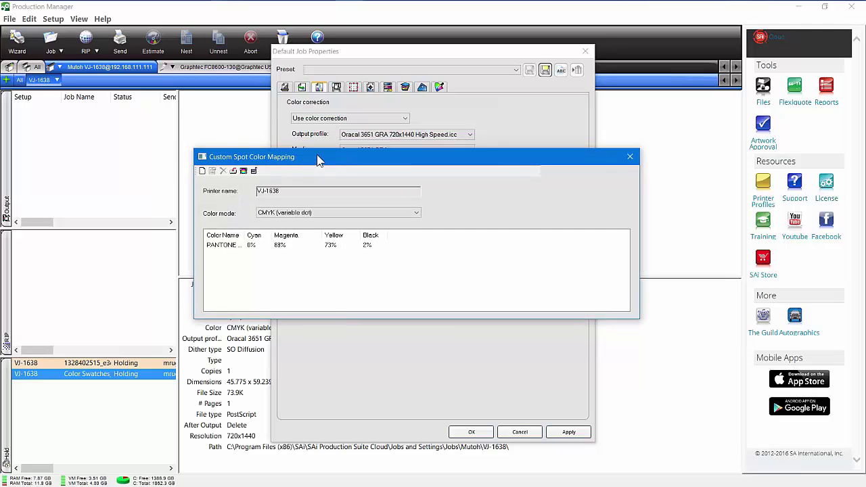
pyautogui.click(233, 248)
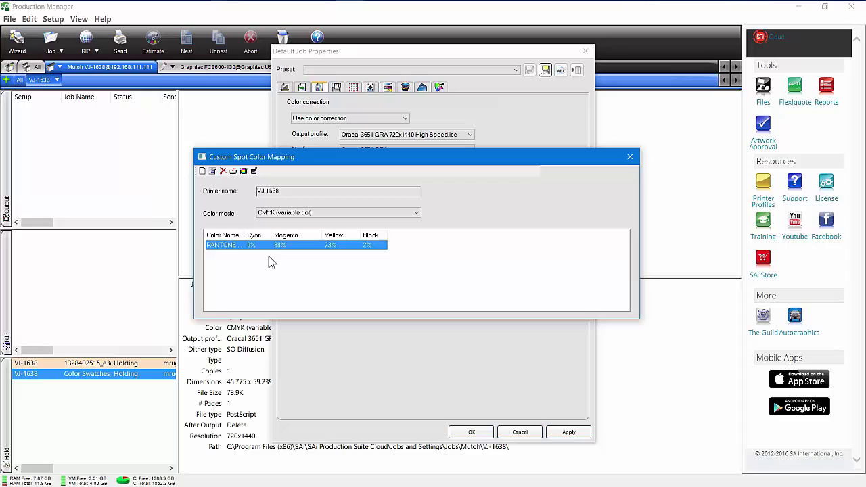
# Inspect the PANTONE 485 C entry in Add/Modify Custom Spot Color, cancel, and close the mapping list.
pyautogui.doubleClick(228, 247)
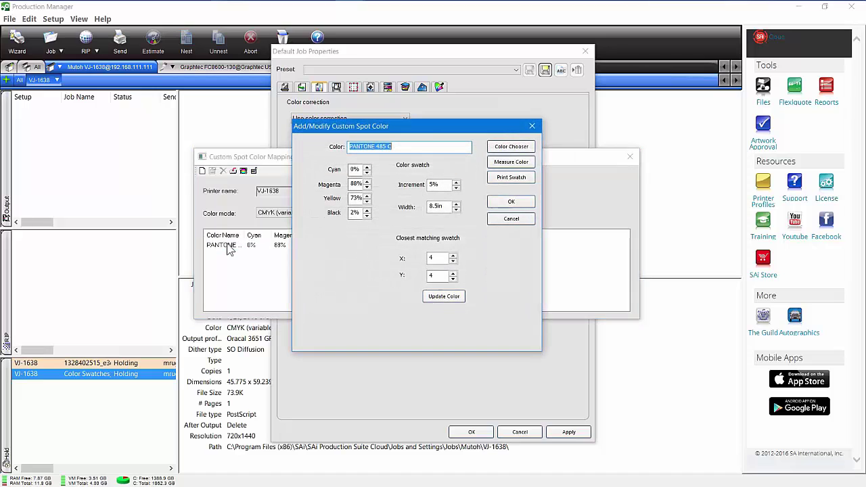
pyautogui.moveTo(429, 134); pyautogui.dragTo(413, 135)
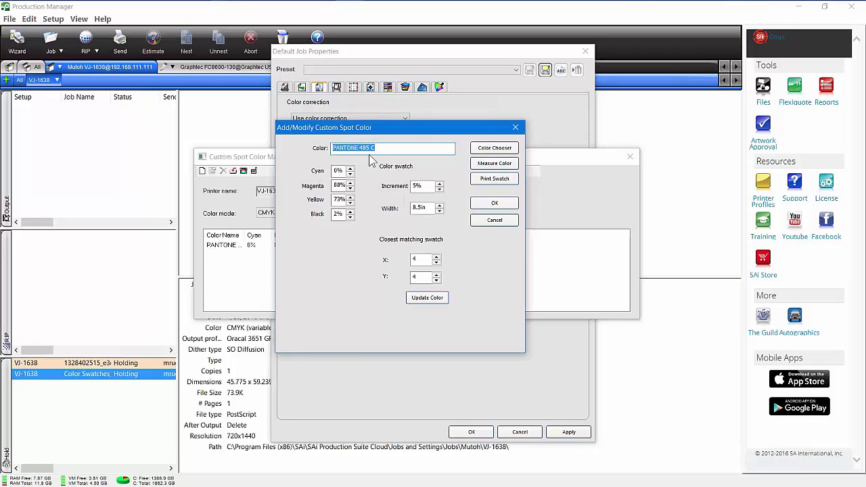
pyautogui.click(389, 147)
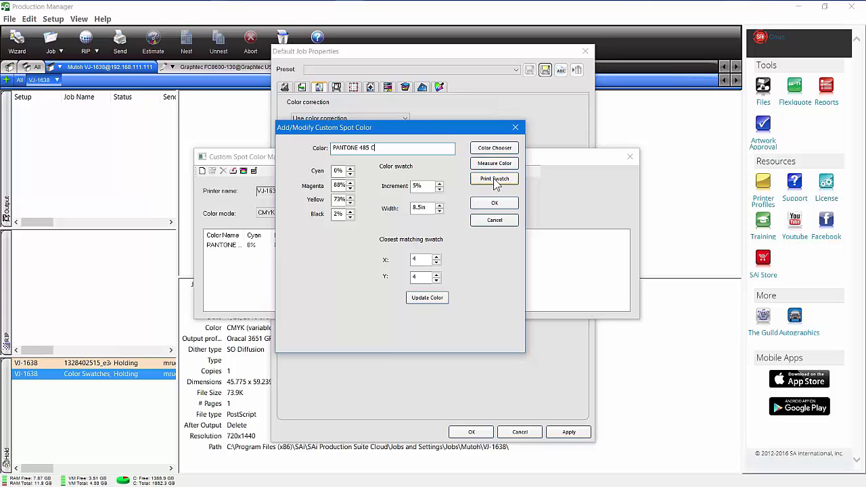
pyautogui.click(493, 222)
pyautogui.click(629, 157)
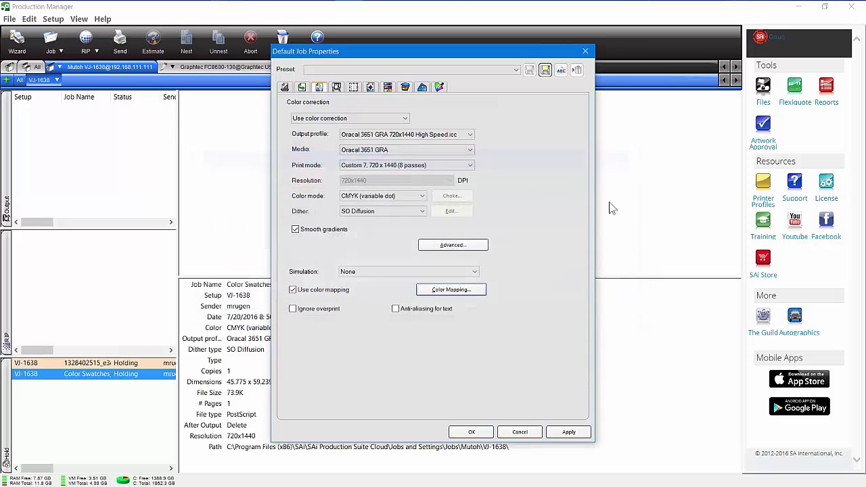
# Cancel job properties, enlarge the PANTONE 485 C swatch grid preview, then bring back Default Job Properties.
pyautogui.click(527, 436)
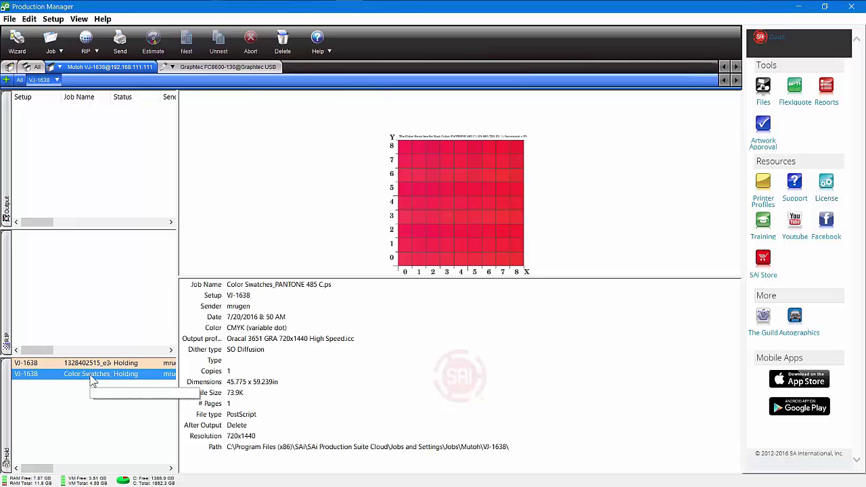
pyautogui.moveTo(477, 279); pyautogui.dragTo(479, 372)
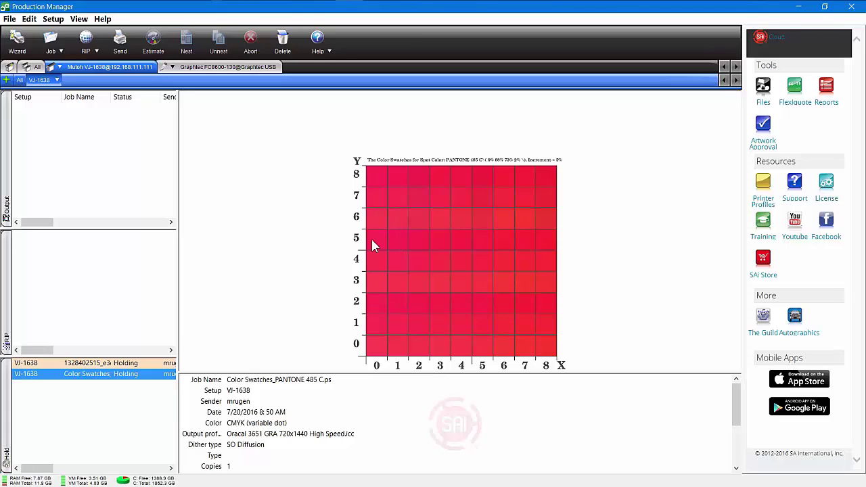
pyautogui.click(50, 20)
pyautogui.click(56, 65)
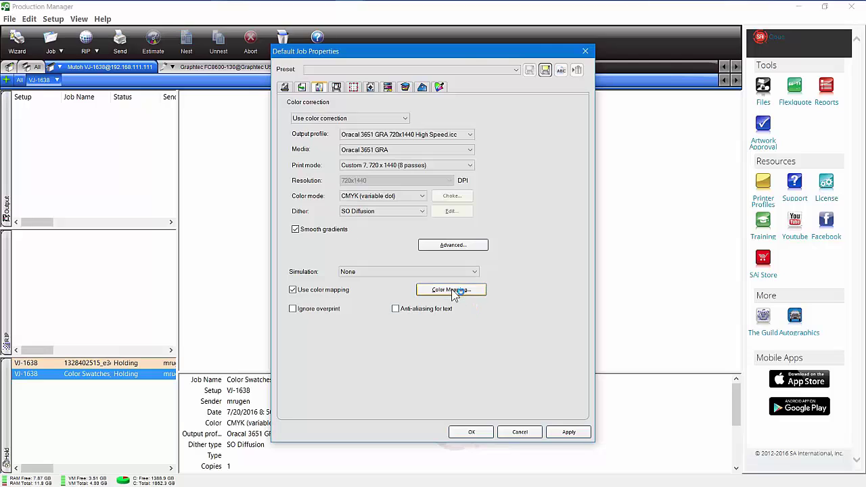
# Set PANTONE 485 C's closest matching swatch to X 7, Y 5 and update its CMYK values.
pyautogui.click(452, 291)
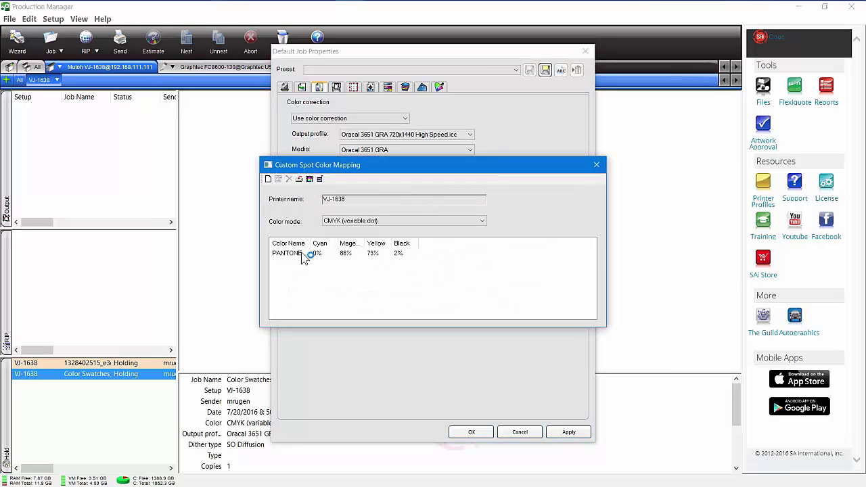
pyautogui.doubleClick(302, 254)
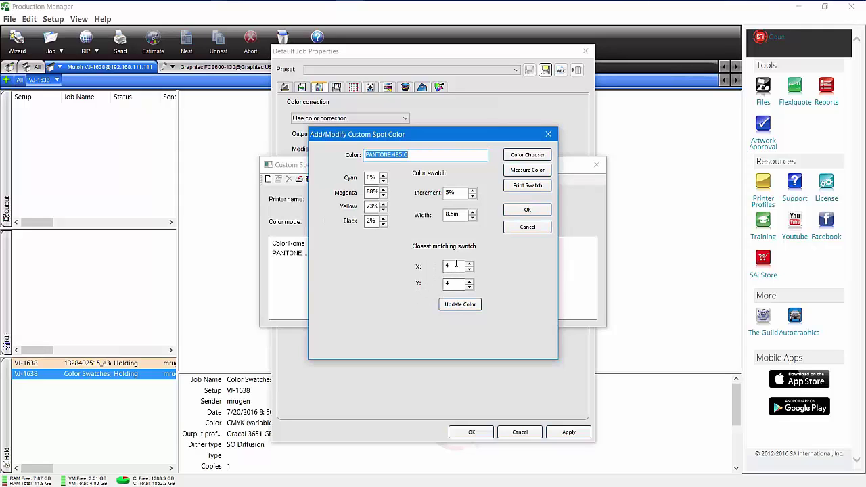
pyautogui.doubleClick(454, 265)
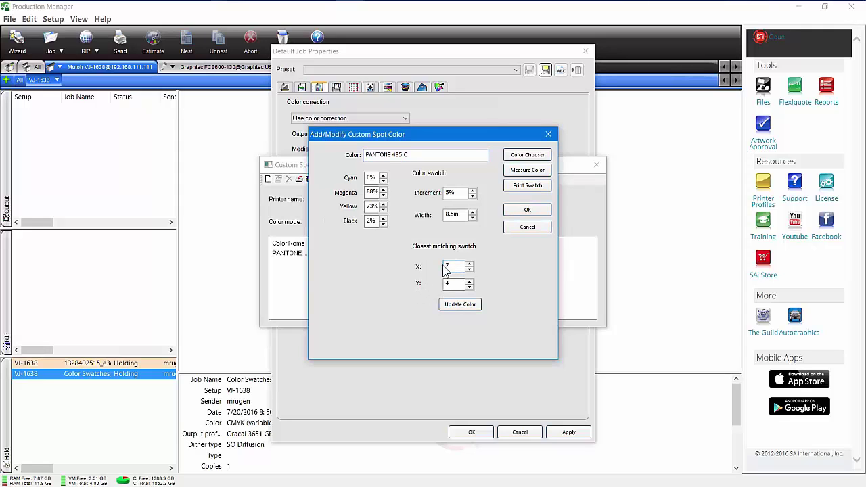
pyautogui.write('5')
pyautogui.click(458, 303)
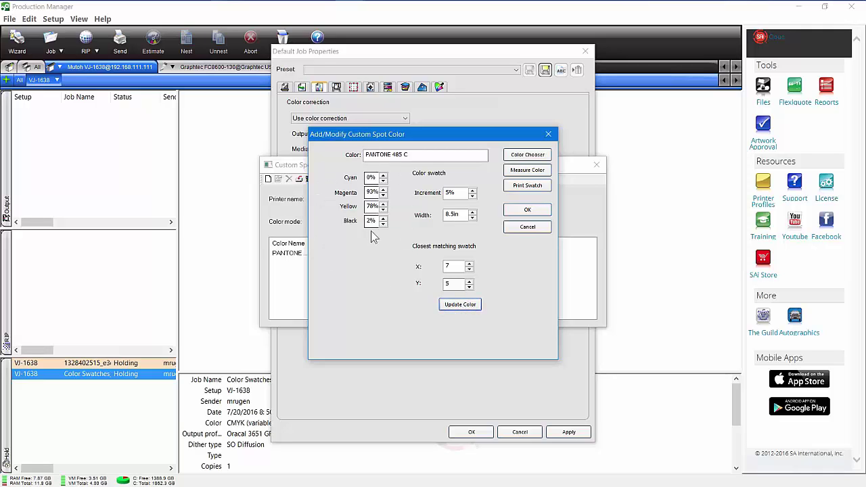
pyautogui.click(455, 306)
# Cancel the swatch edit and close the Custom Spot Color Mapping list.
pyautogui.click(526, 228)
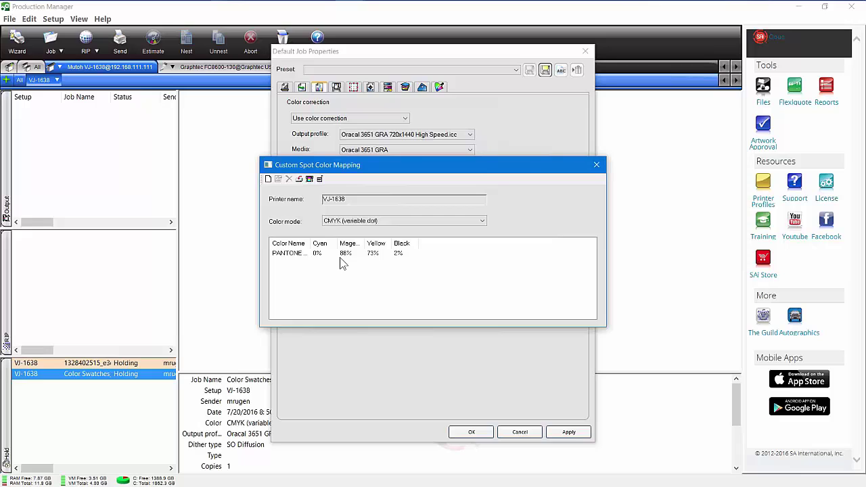
pyautogui.click(597, 165)
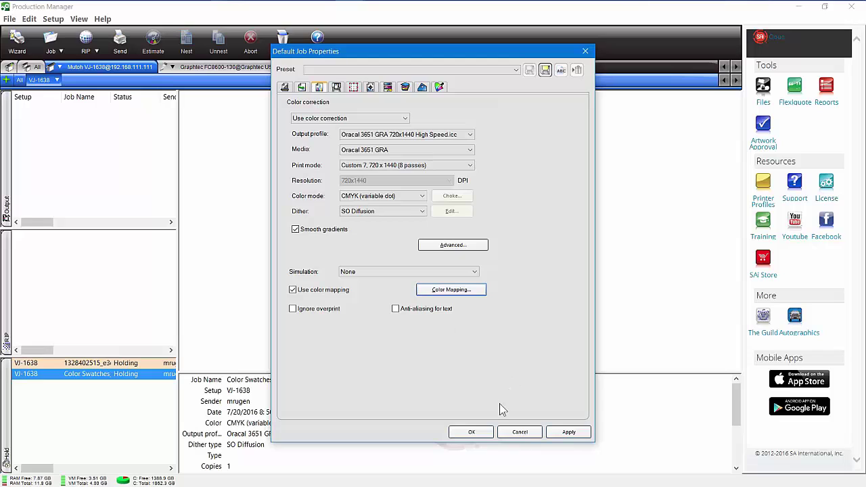
# Cancel the VJ-1638 Default Job Properties to return to the PANTONE 485 C swatch grid preview.
pyautogui.click(517, 431)
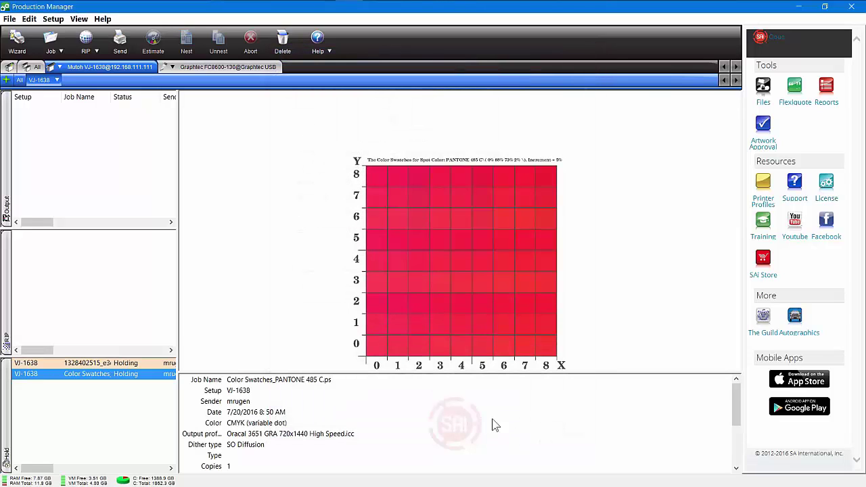